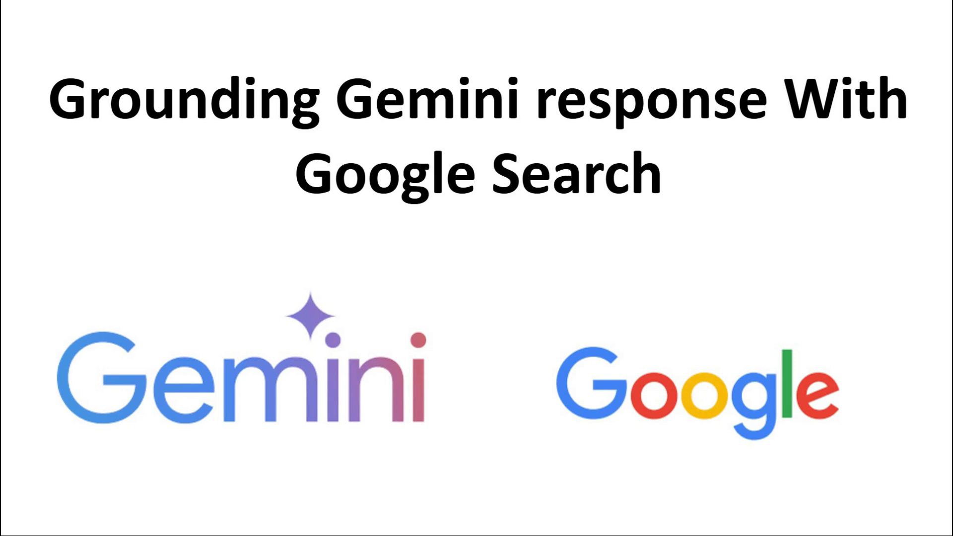
# Step: In the chatbot tab, ask 'Who has won U.S. Election 2024 ?'
pyautogui.hotkey('ctrl', 'Tab')
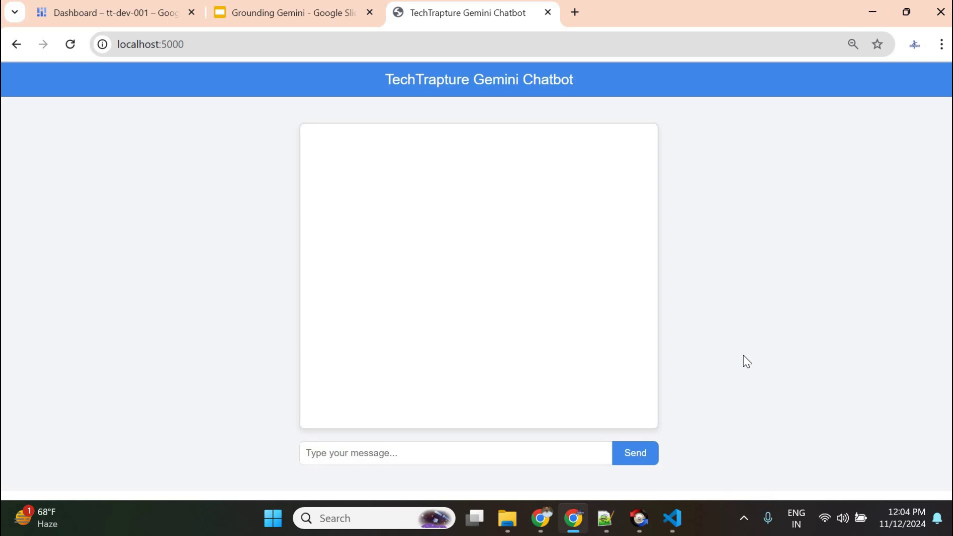
pyautogui.click(402, 462)
pyautogui.write('Wh')
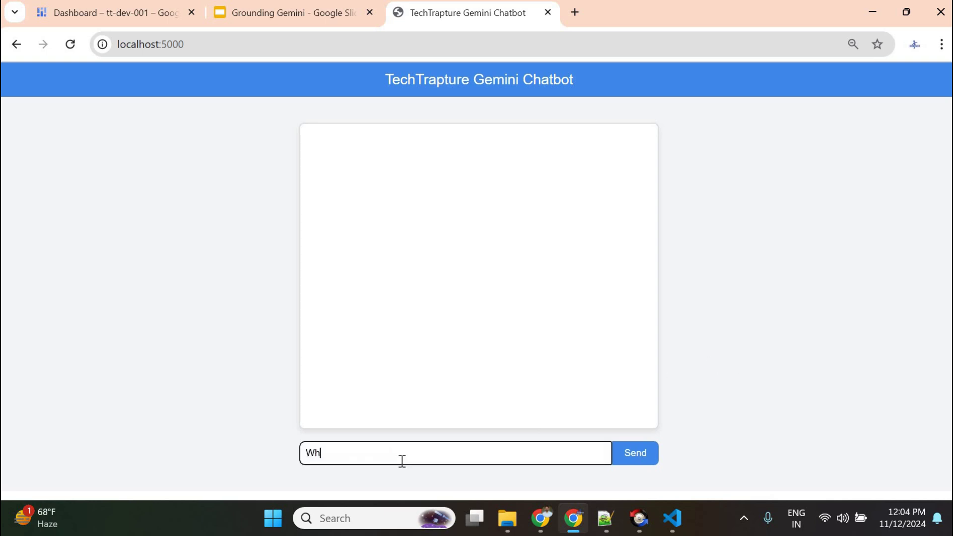
pyautogui.write('o has won')
pyautogui.press('BackSpace')
pyautogui.press('BackSpace')
pyautogui.press('BackSpace')
pyautogui.write('wob')
pyautogui.press('BackSpace')
pyautogui.write('n U>S')
pyautogui.press('BackSpace')
pyautogui.press('BackSpace')
pyautogui.press('BackSpace')
pyautogui.write('.S. Election 2024')
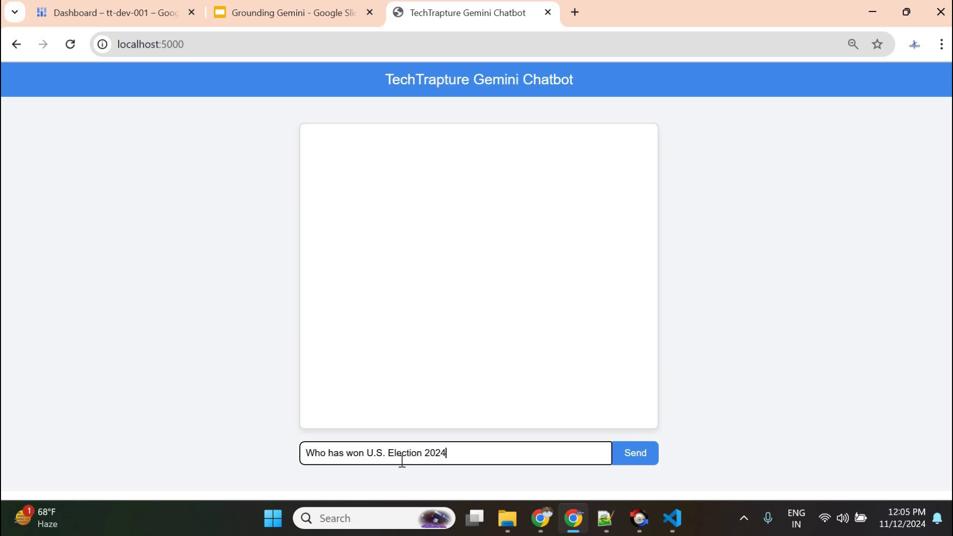
pyautogui.write(' ?')
pyautogui.click(637, 461)
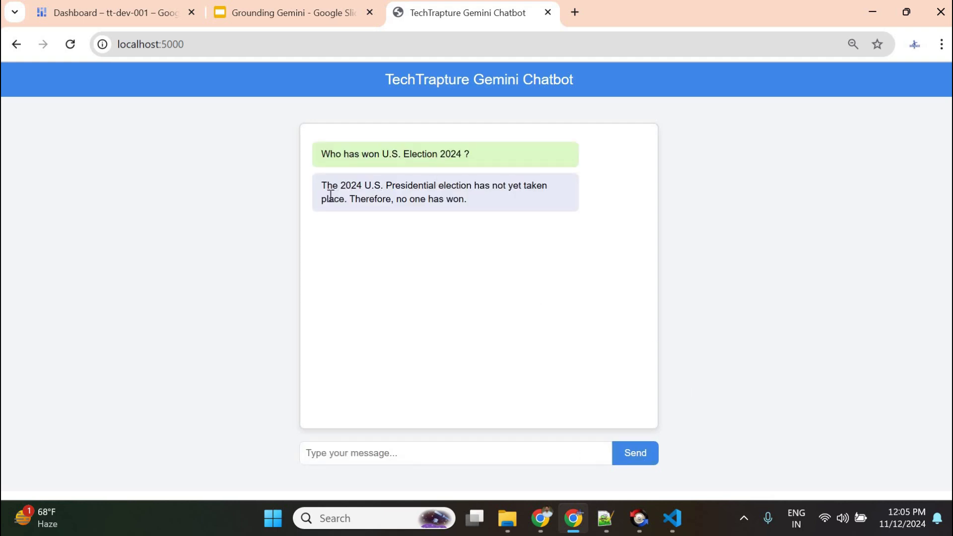
# Step: Highlight the bot's reply saying the 2024 election has not yet taken place
pyautogui.moveTo(323, 187); pyautogui.dragTo(546, 204)
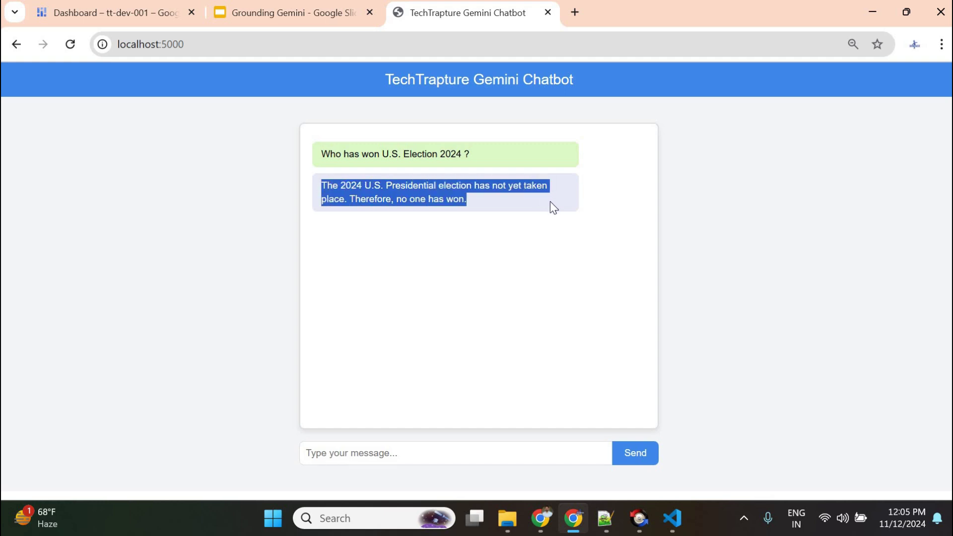
pyautogui.click(539, 207)
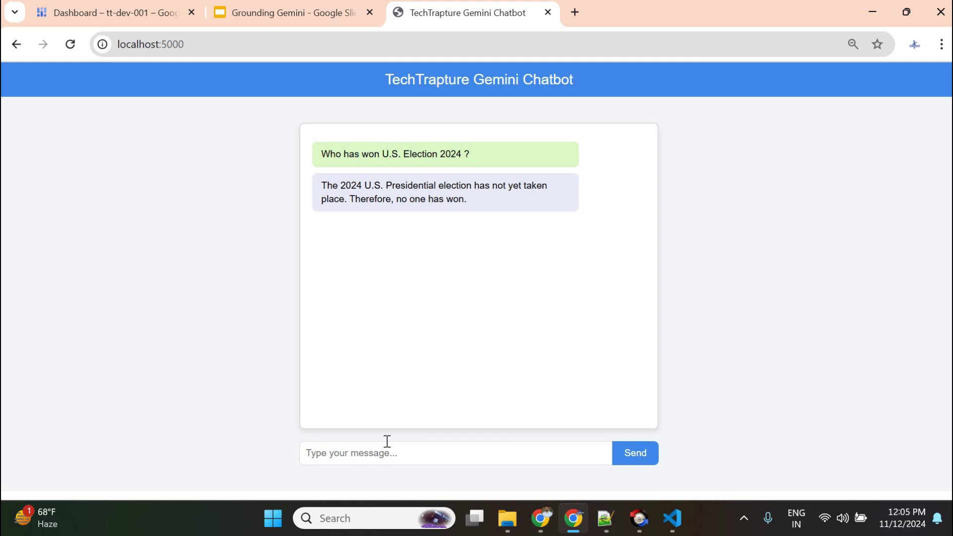
# Step: Ask 'Who won India vs South africa T20 Match on 10th Nov 2024 ?'
pyautogui.click(378, 455)
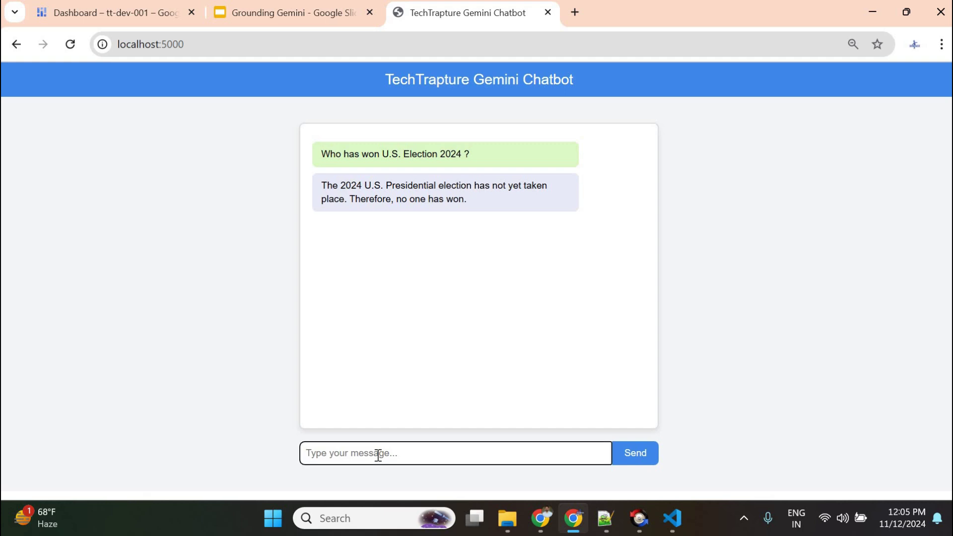
pyautogui.write('Who')
pyautogui.write(' wpn')
pyautogui.press('BackSpace')
pyautogui.press('BackSpace')
pyautogui.write('on India vs South afric')
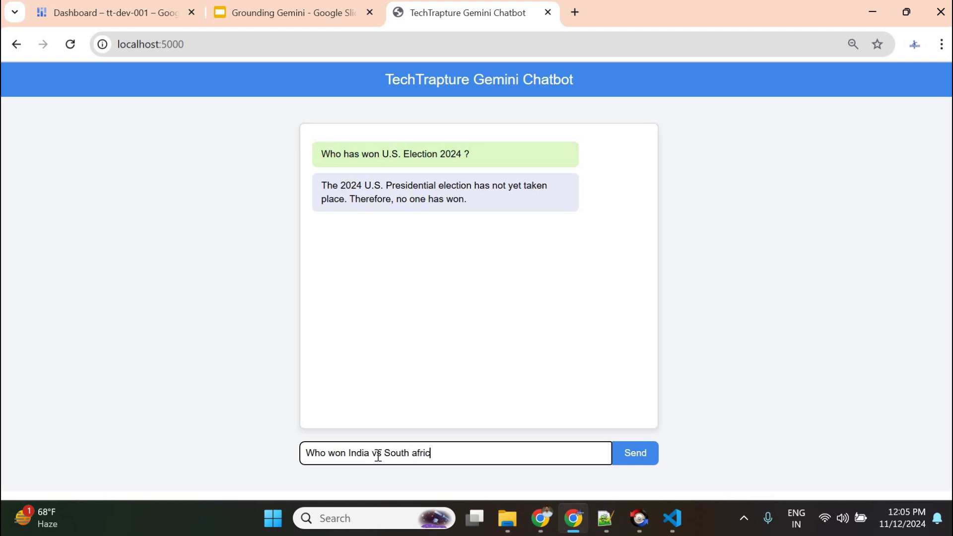
pyautogui.write('a T20 Match on 1')
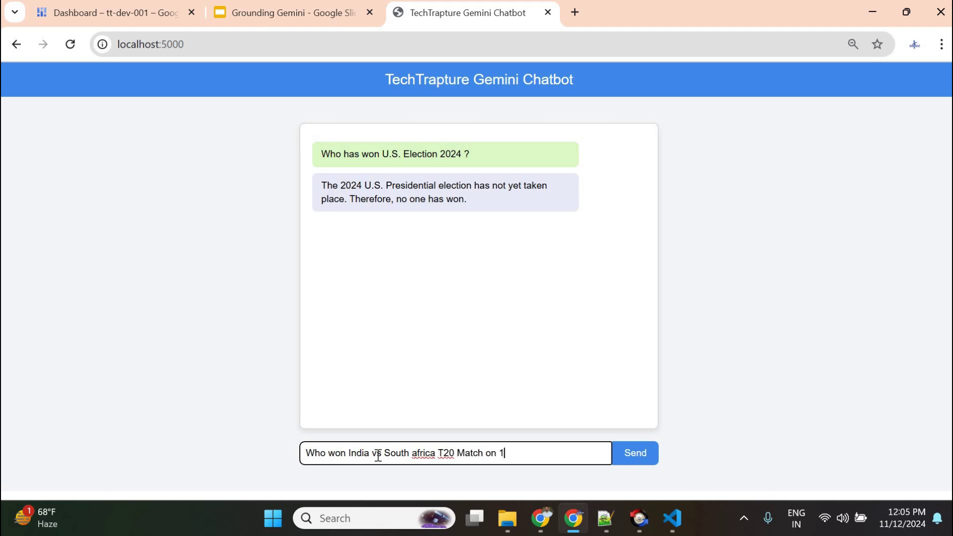
pyautogui.write('0th Nov 2024 ?')
pyautogui.click(636, 460)
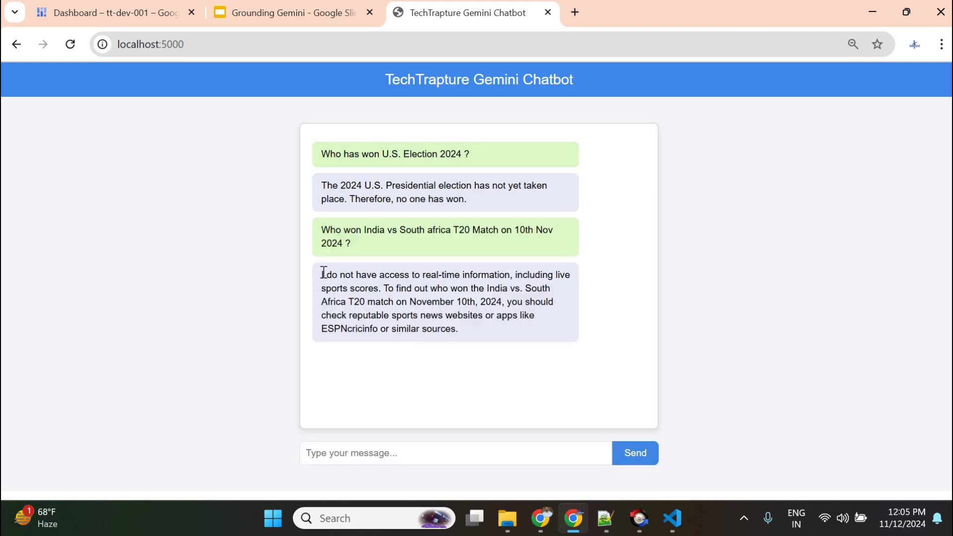
# Step: Highlight the reply's admission of no real-time information and its sports-website suggestion
pyautogui.moveTo(322, 276); pyautogui.dragTo(387, 300)
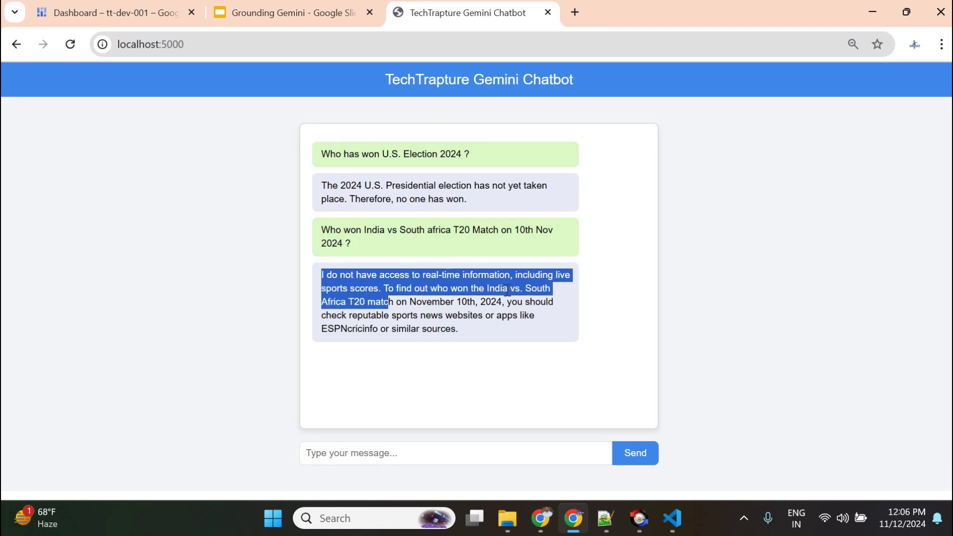
pyautogui.click(398, 311)
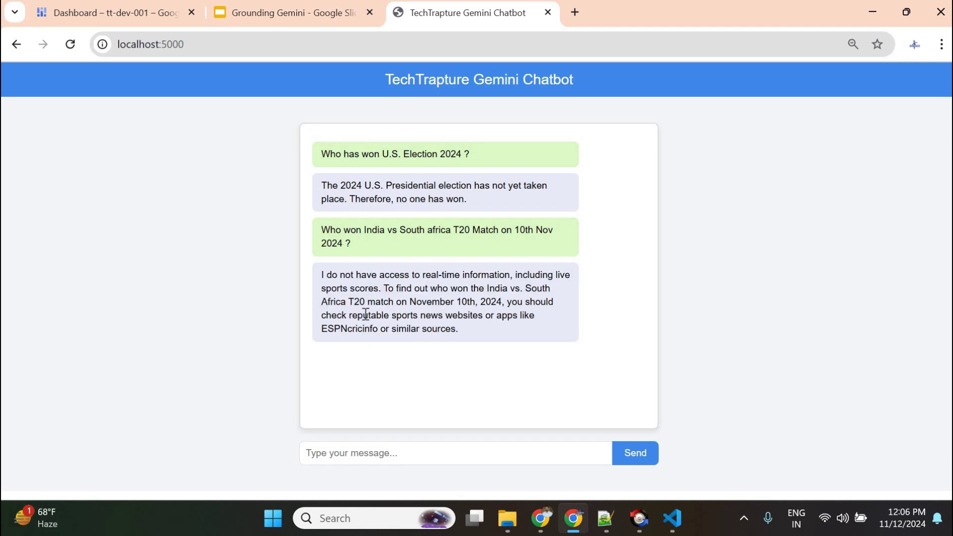
pyautogui.moveTo(322, 316); pyautogui.dragTo(544, 328)
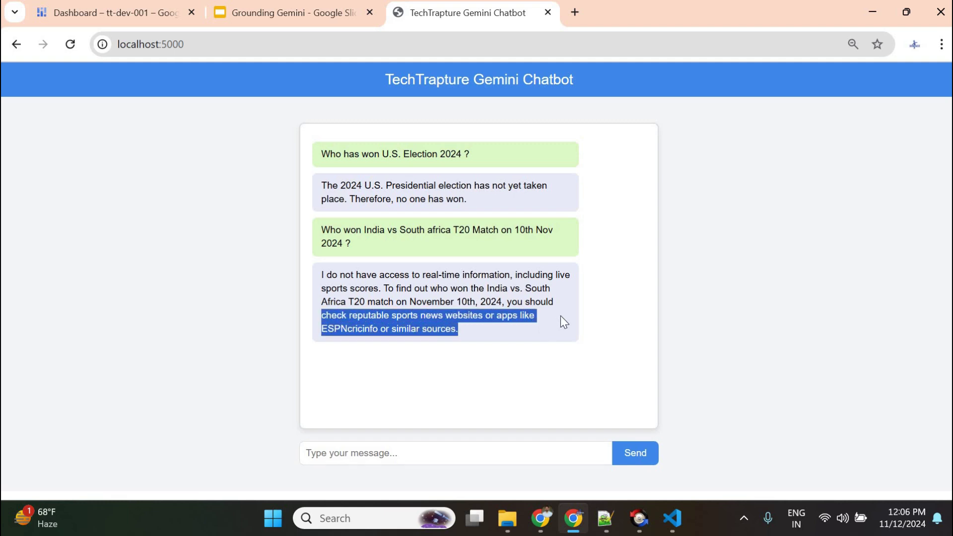
pyautogui.click(575, 313)
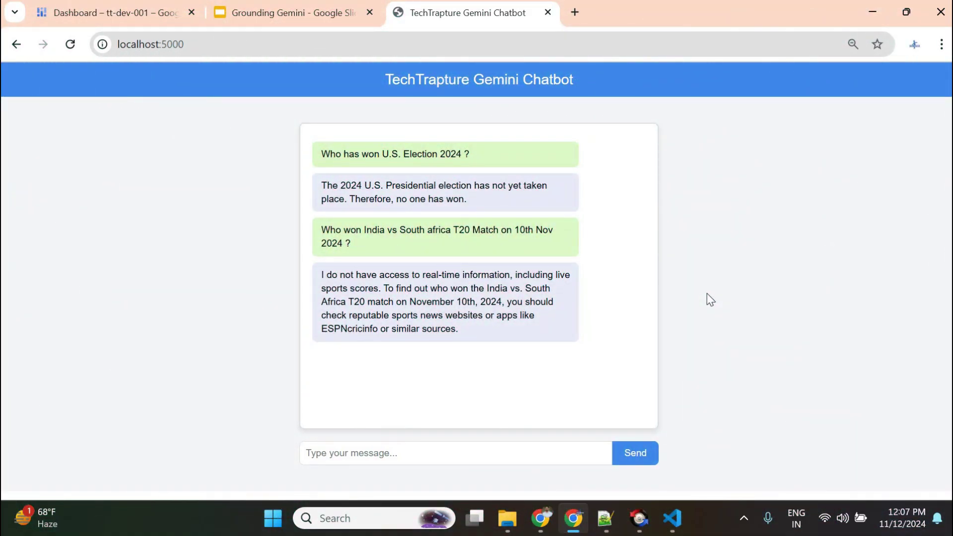
# Step: Load the chatbot page in a new browser tab using its copied address
pyautogui.click(218, 45)
pyautogui.hotkey('ctrl', 'c')
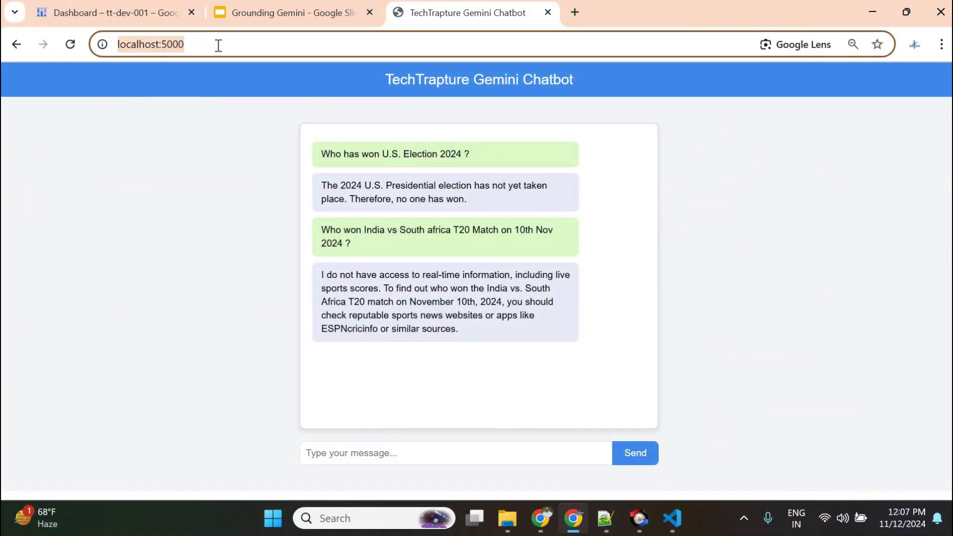
pyautogui.click(575, 12)
pyautogui.hotkey('ctrl', 'v')
pyautogui.press('Return')
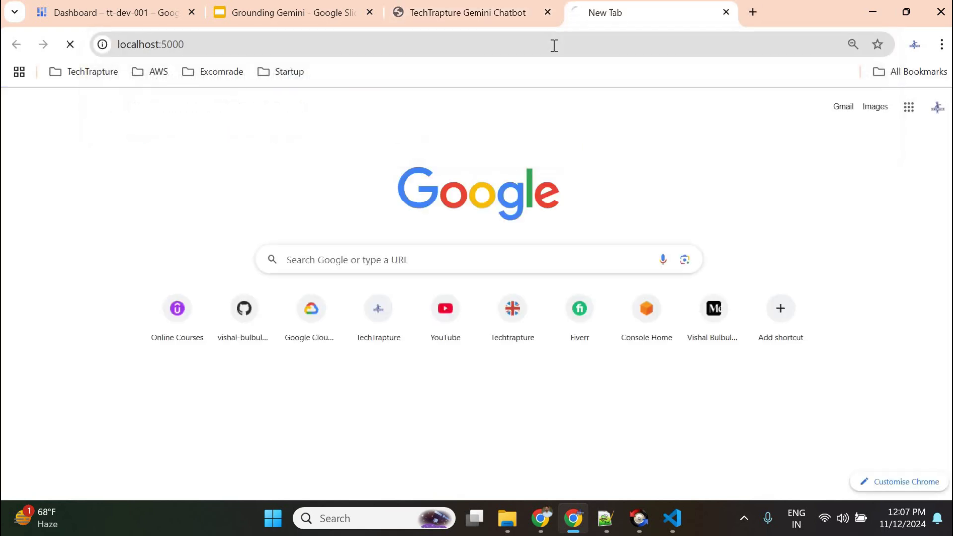
# Step: Copy the U.S. Election 2024 question from the first chat and paste it into the new chat
pyautogui.click(496, 18)
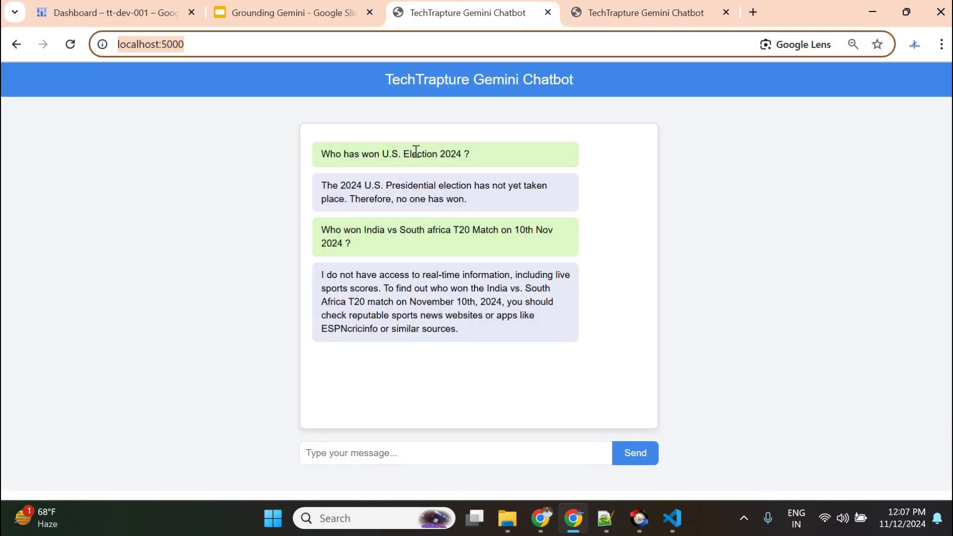
pyautogui.tripleClick(416, 151)
pyautogui.hotkey('ctrl', 'c')
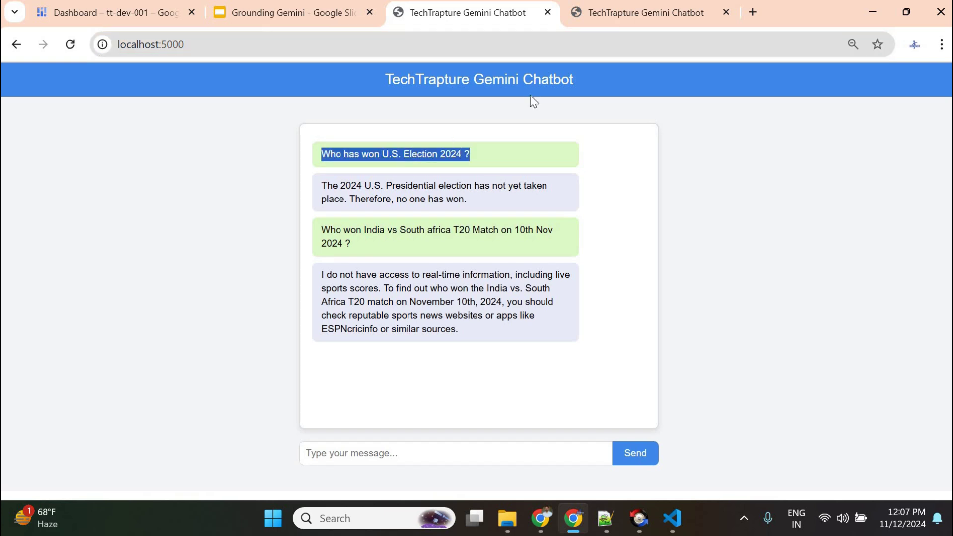
pyautogui.click(638, 12)
pyautogui.click(379, 452)
pyautogui.hotkey('ctrl', 'v')
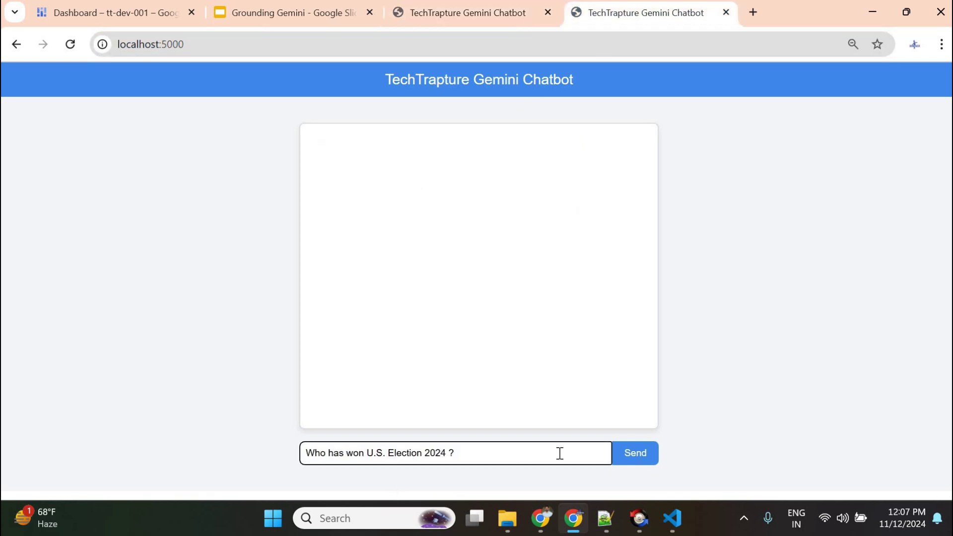
pyautogui.click(632, 455)
# Step: Send the election question and highlight the 312 electoral votes in the reply
pyautogui.press('Return')
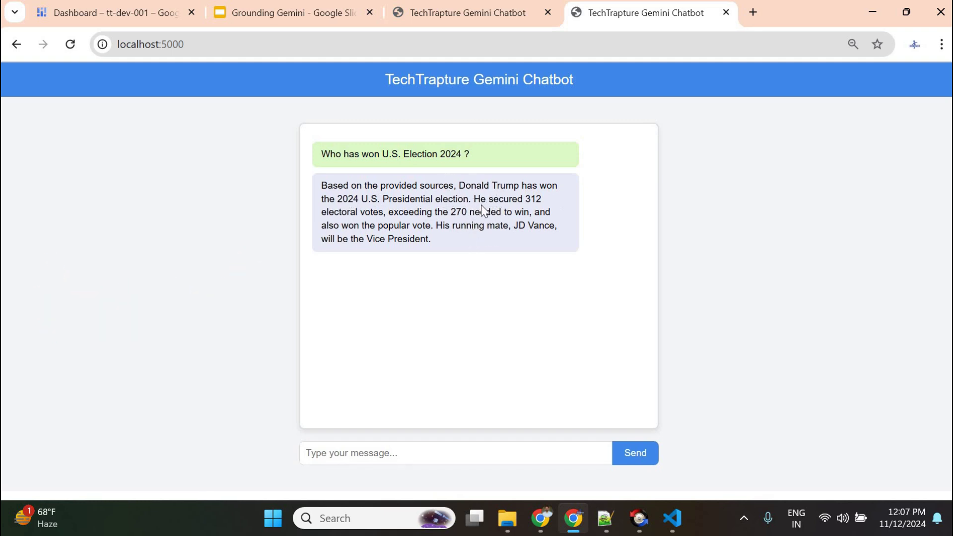
pyautogui.moveTo(474, 199); pyautogui.dragTo(551, 216)
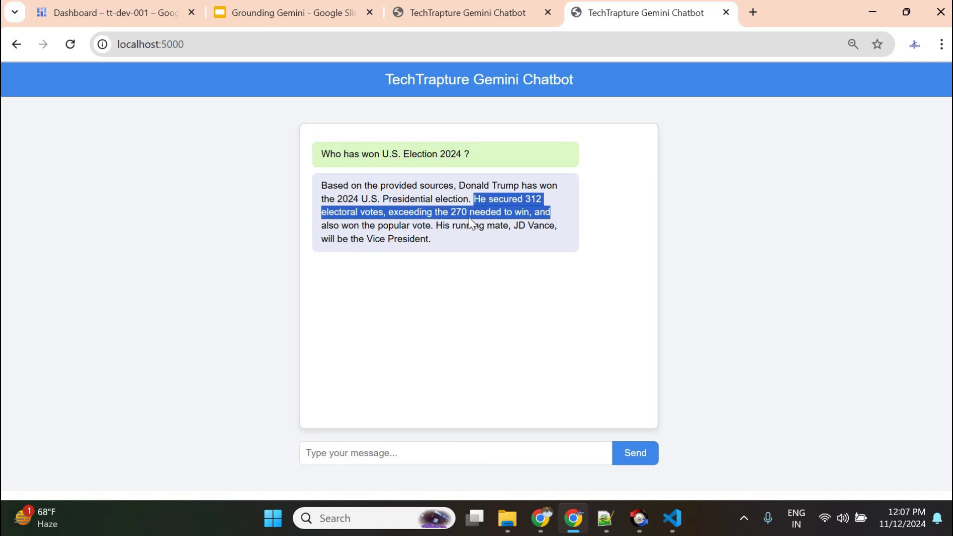
pyautogui.click(437, 219)
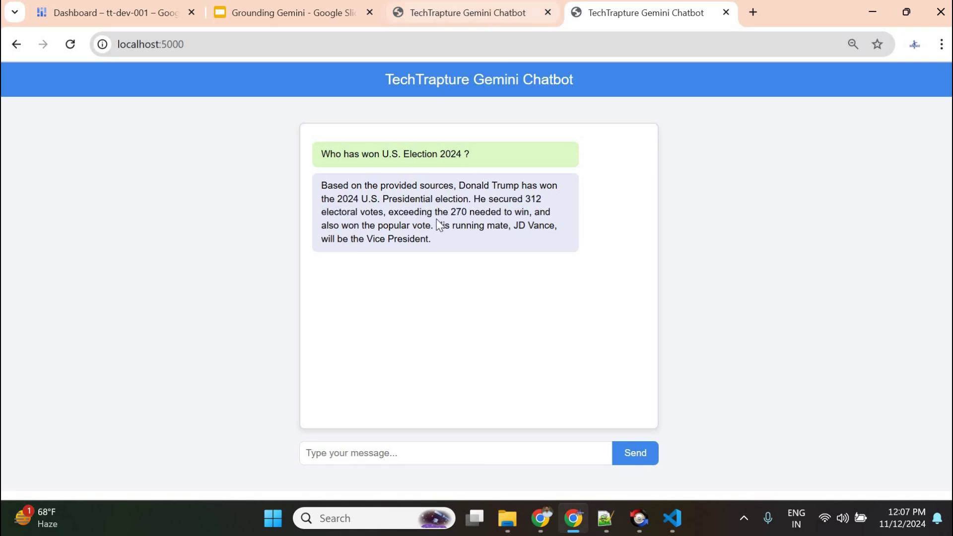
# Step: Copy the India vs South Africa question from the first chat and return to the second
pyautogui.click(487, 13)
pyautogui.tripleClick(374, 230)
pyautogui.rightClick(393, 242)
pyautogui.click(397, 249)
pyautogui.click(630, 3)
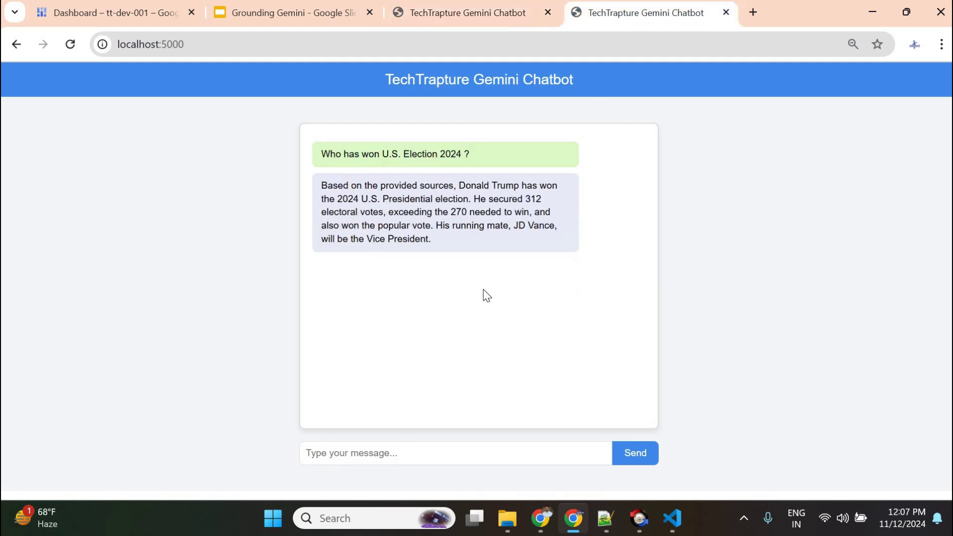
# Step: Paste and send the cricket question, then highlight the reply that South Africa won by 3 wickets
pyautogui.click(385, 443)
pyautogui.hotkey('ctrl', 'v')
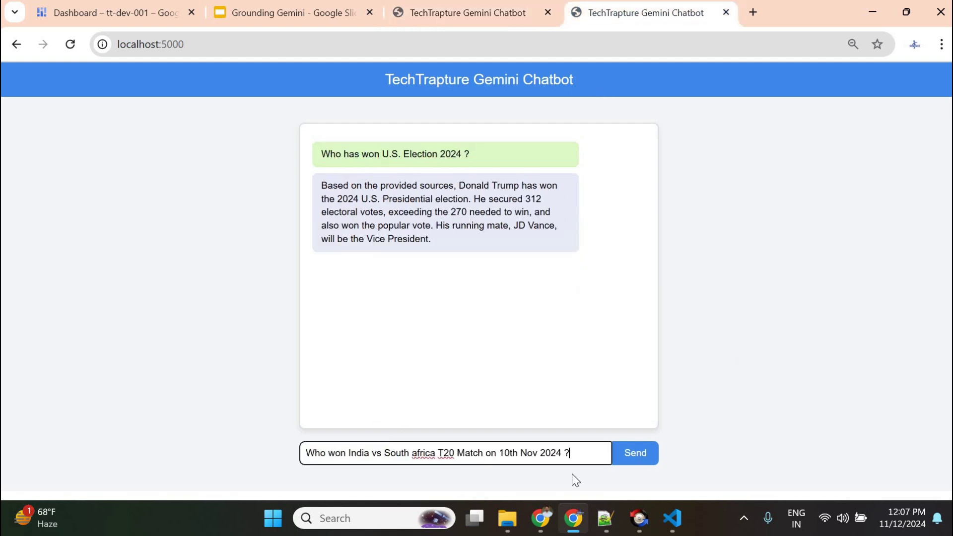
pyautogui.click(634, 455)
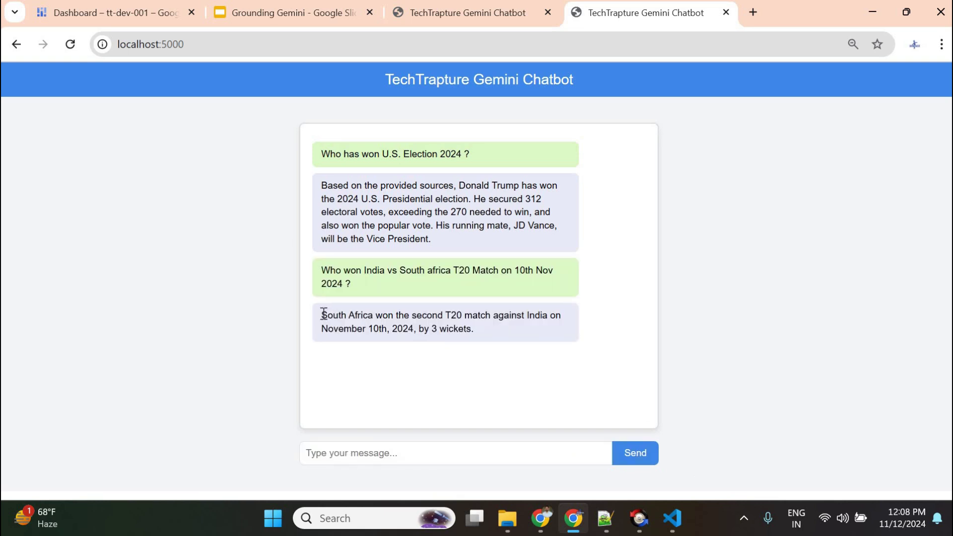
pyautogui.moveTo(323, 313); pyautogui.dragTo(528, 337)
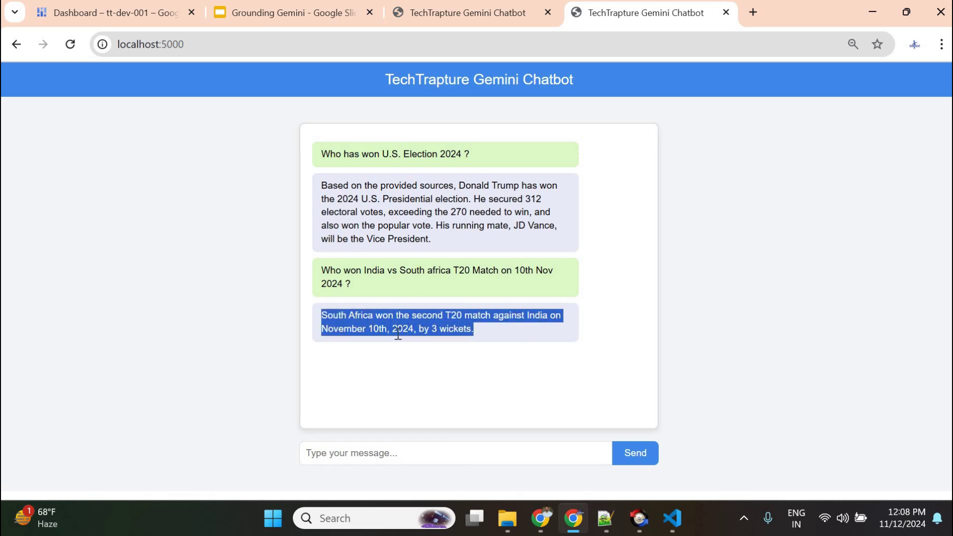
pyautogui.moveTo(398, 330); pyautogui.dragTo(321, 315)
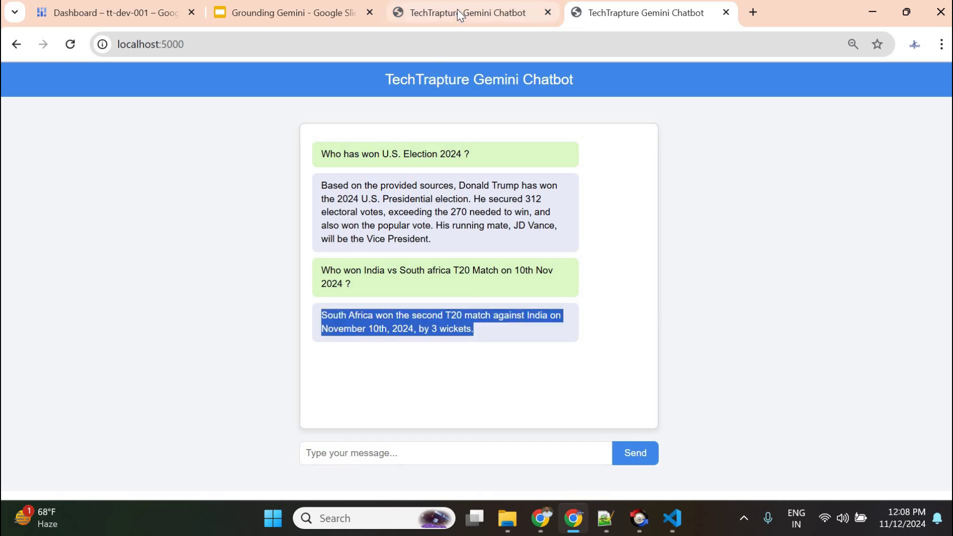
# Step: Recheck the first chat's replies, then return to the slideshow and advance to 'What is Grounding ?'
pyautogui.moveTo(458, 10)
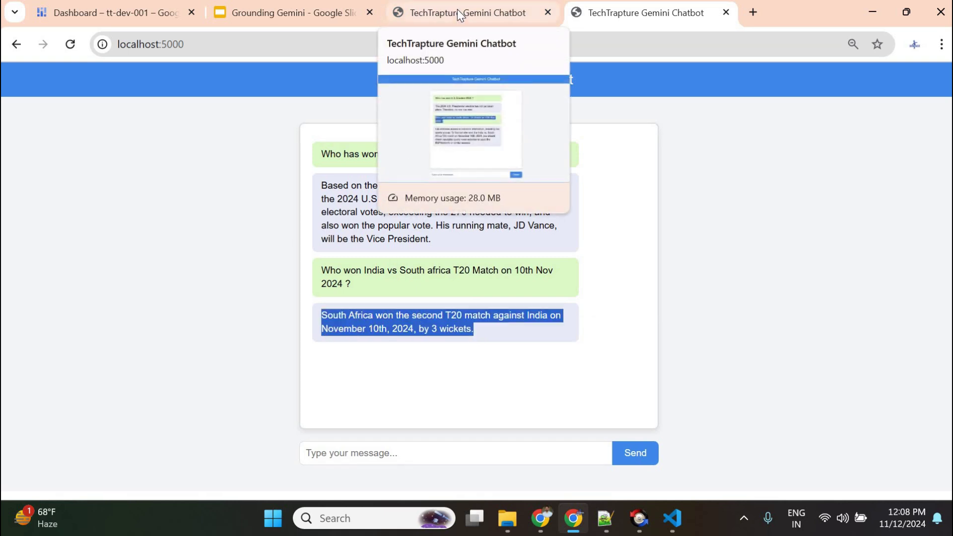
pyautogui.click(458, 9)
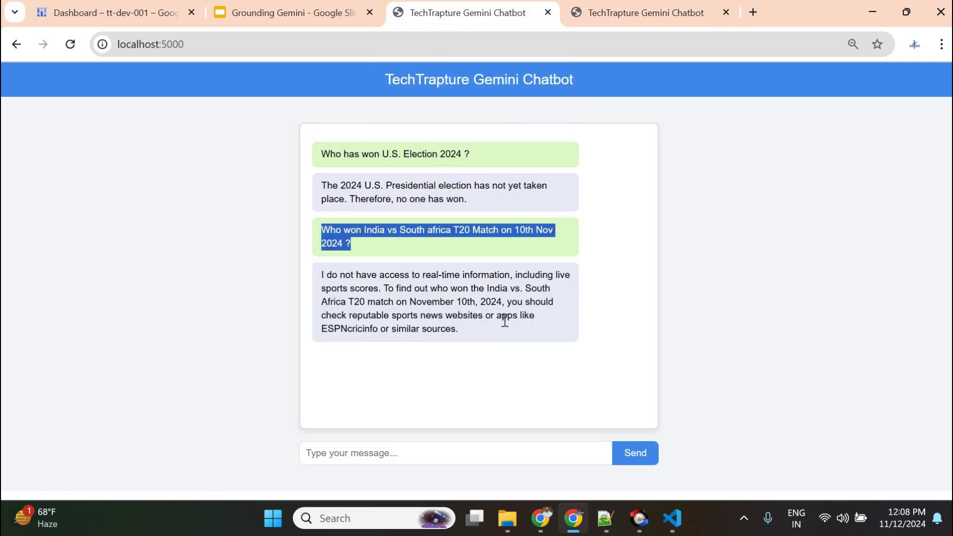
pyautogui.click(505, 321)
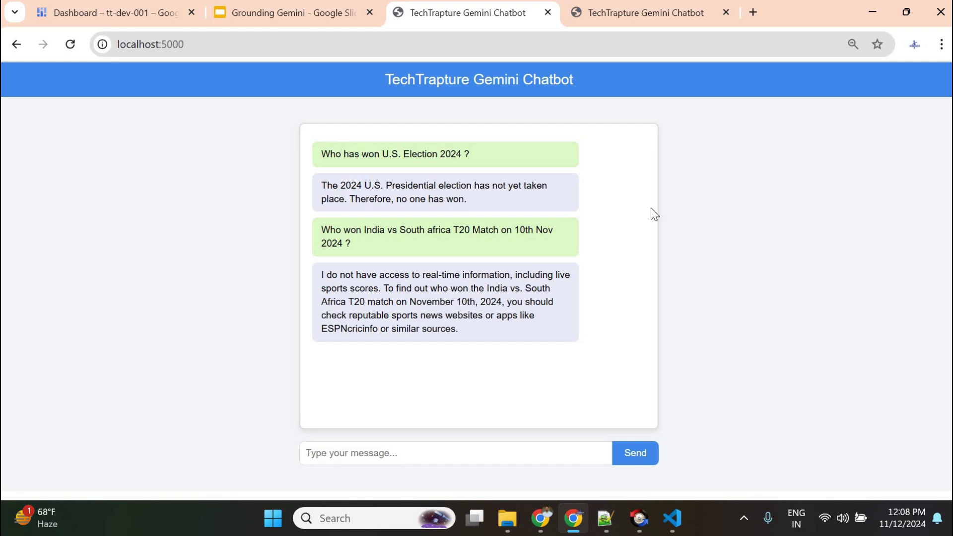
pyautogui.hotkey('alt', 'Tab')
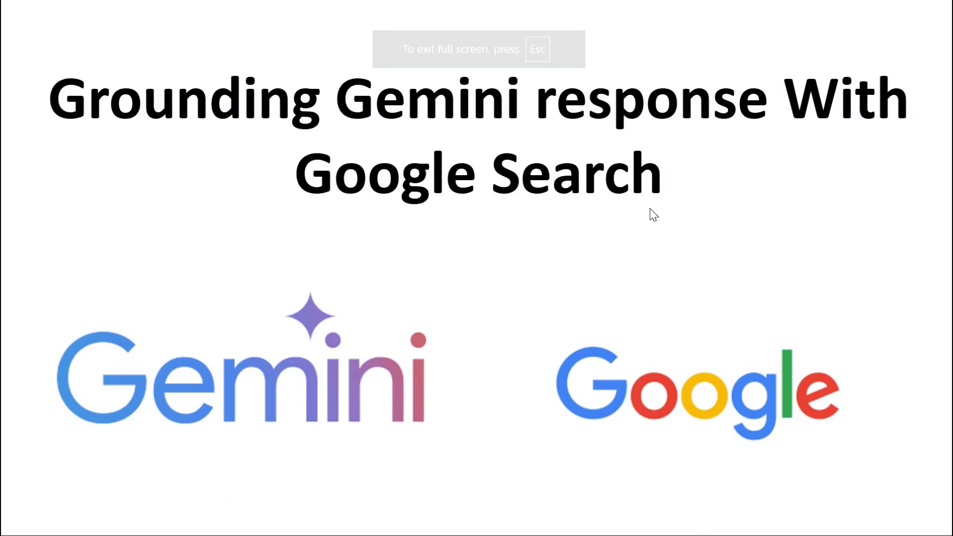
pyautogui.press('Right')
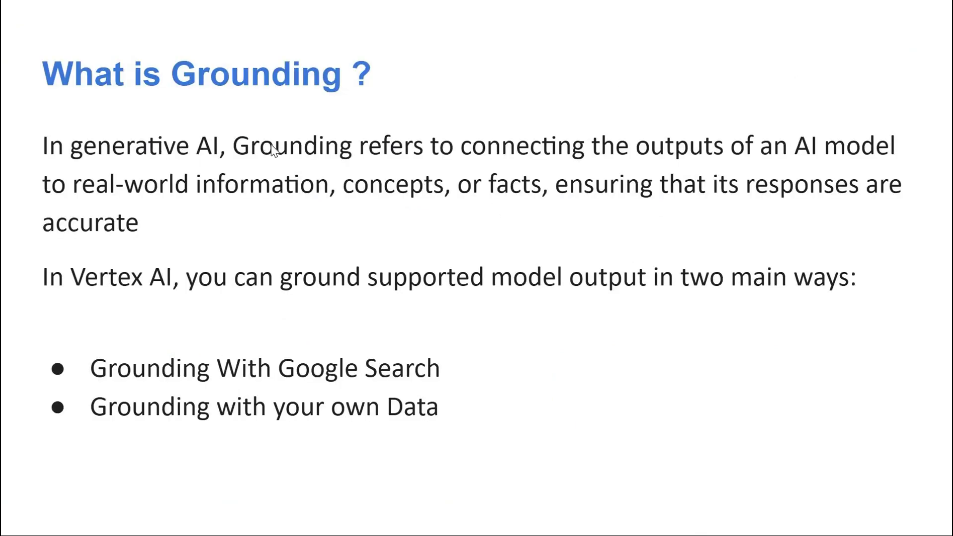